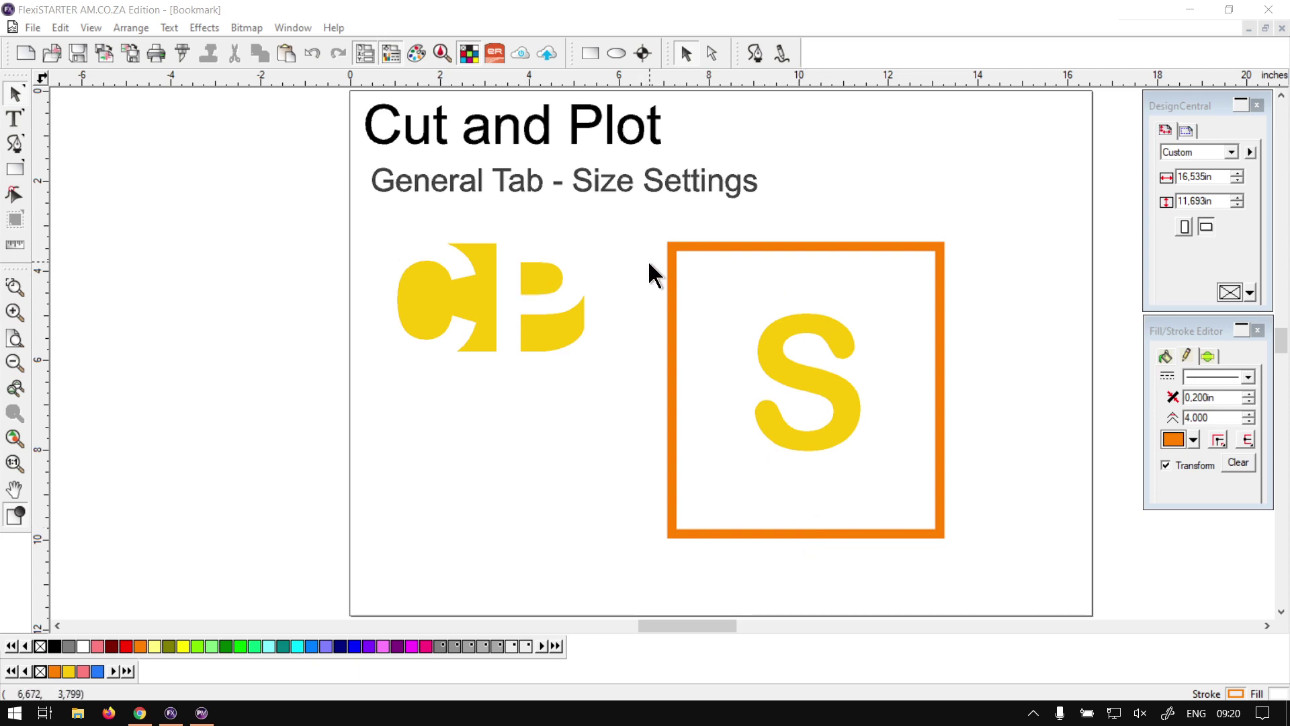
Open the Cut/Plot dialog for the bookmark design and keep the send mode on Hold in list
left_click(229, 12)
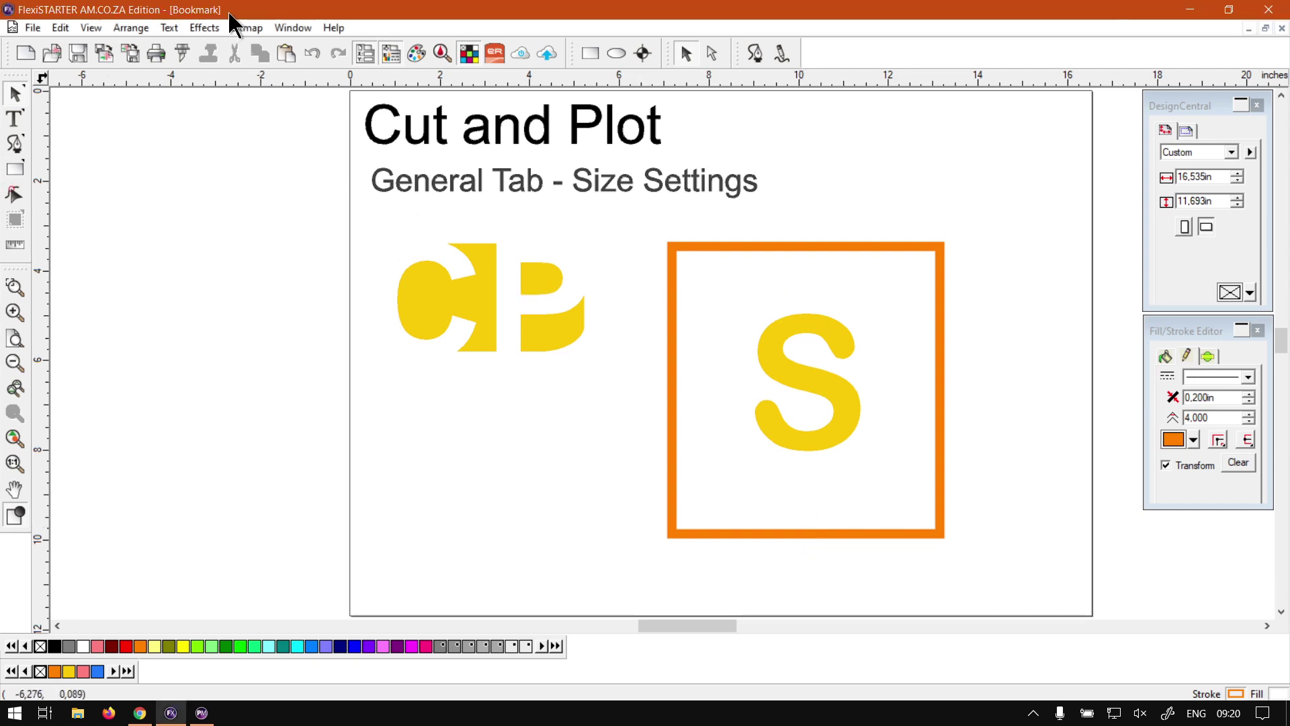
left_click(178, 54)
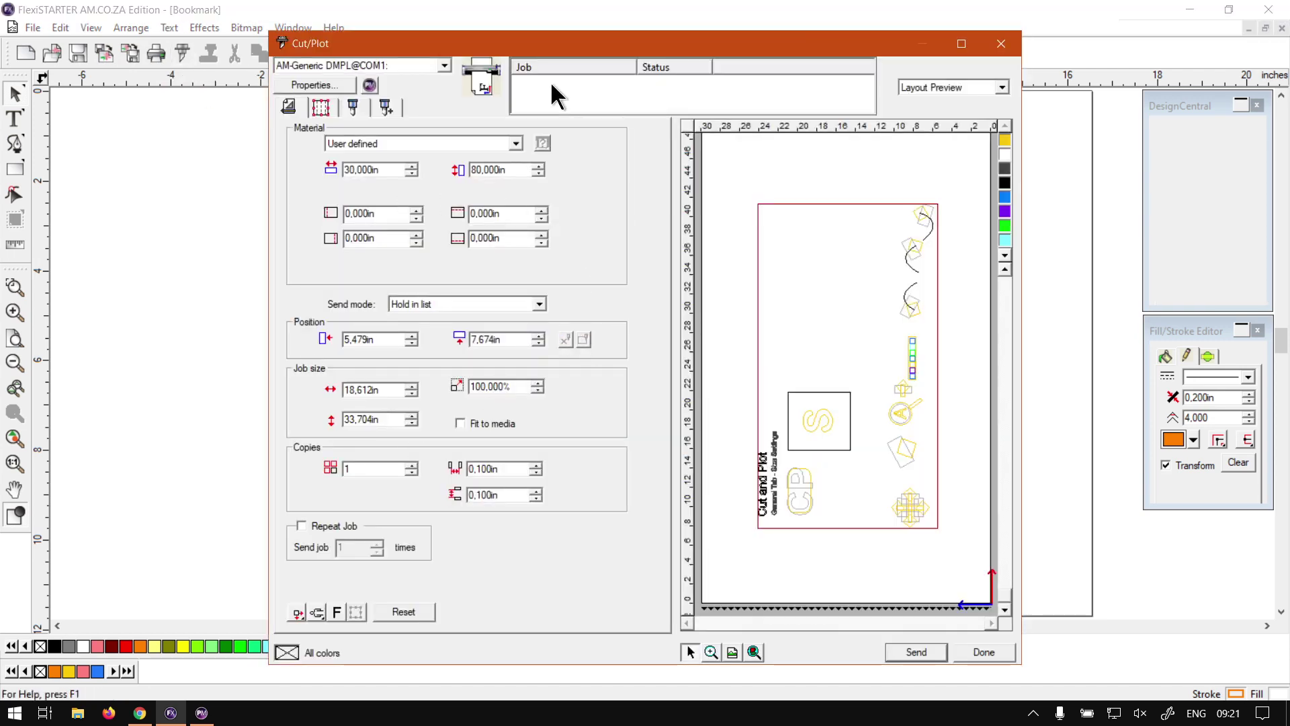
left_click_drag(549, 55, 548, 44)
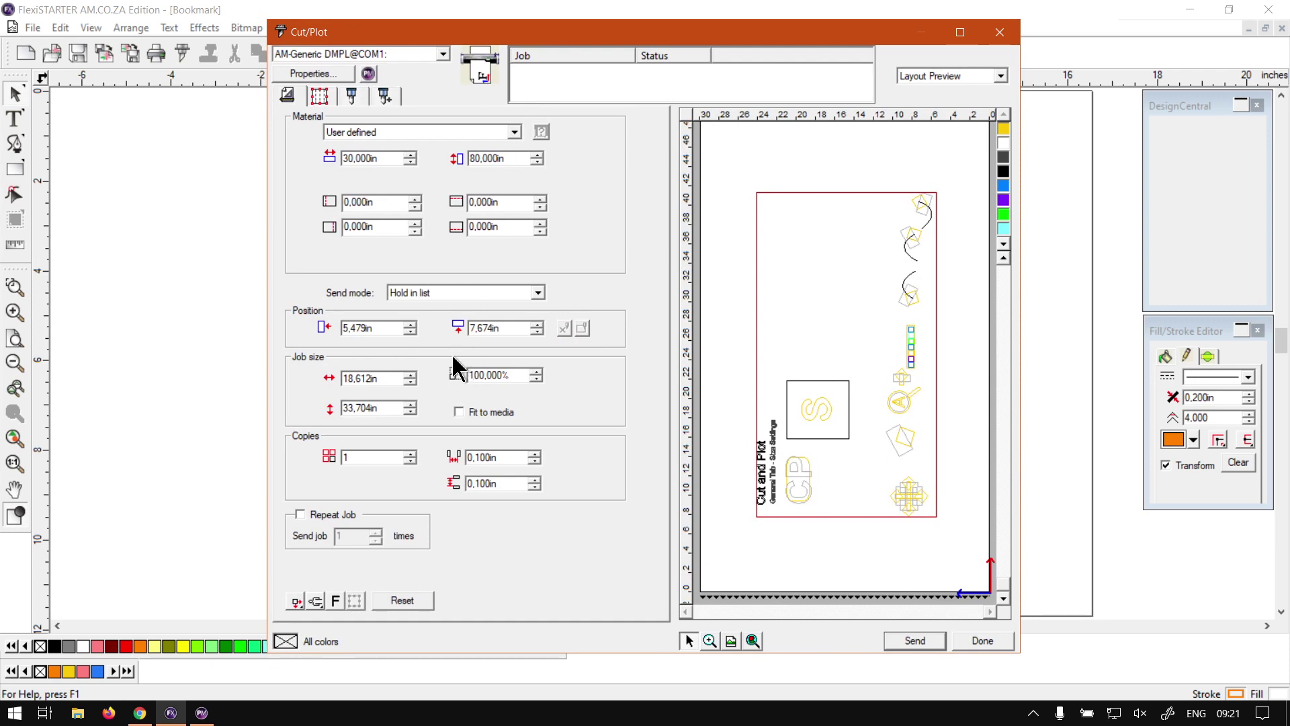
left_click(427, 293)
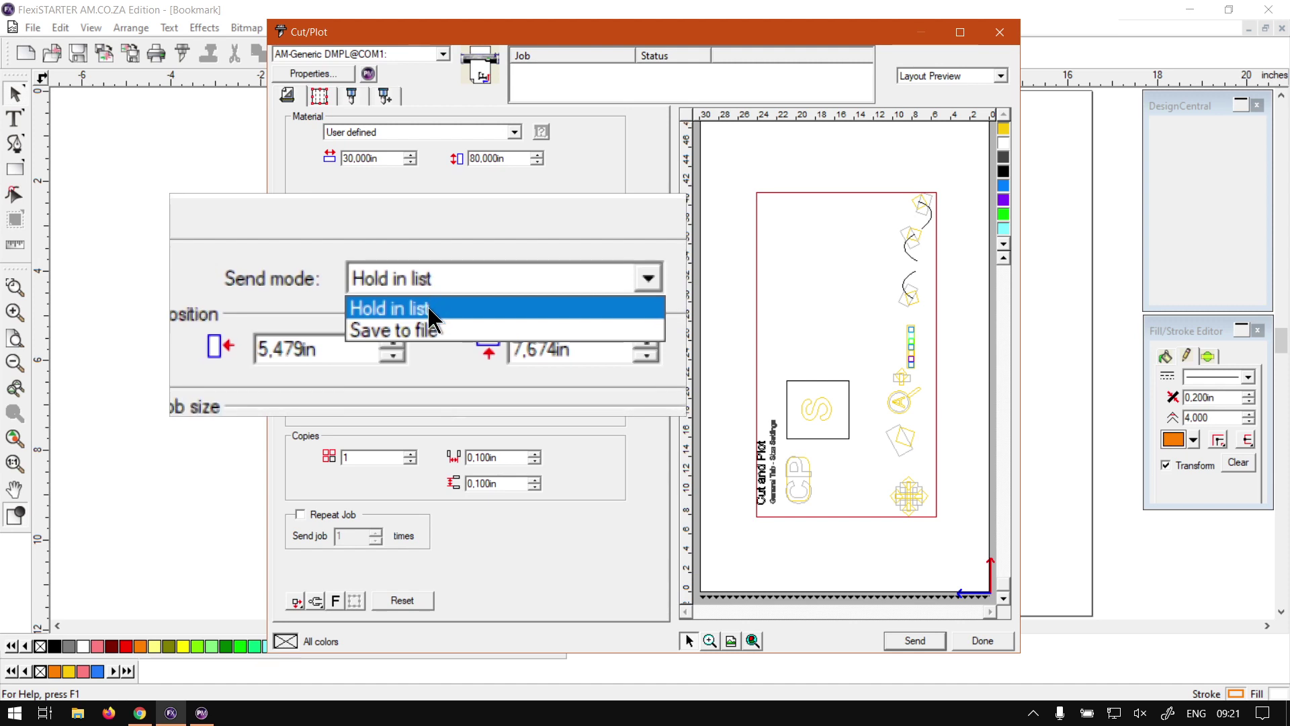
left_click(427, 308)
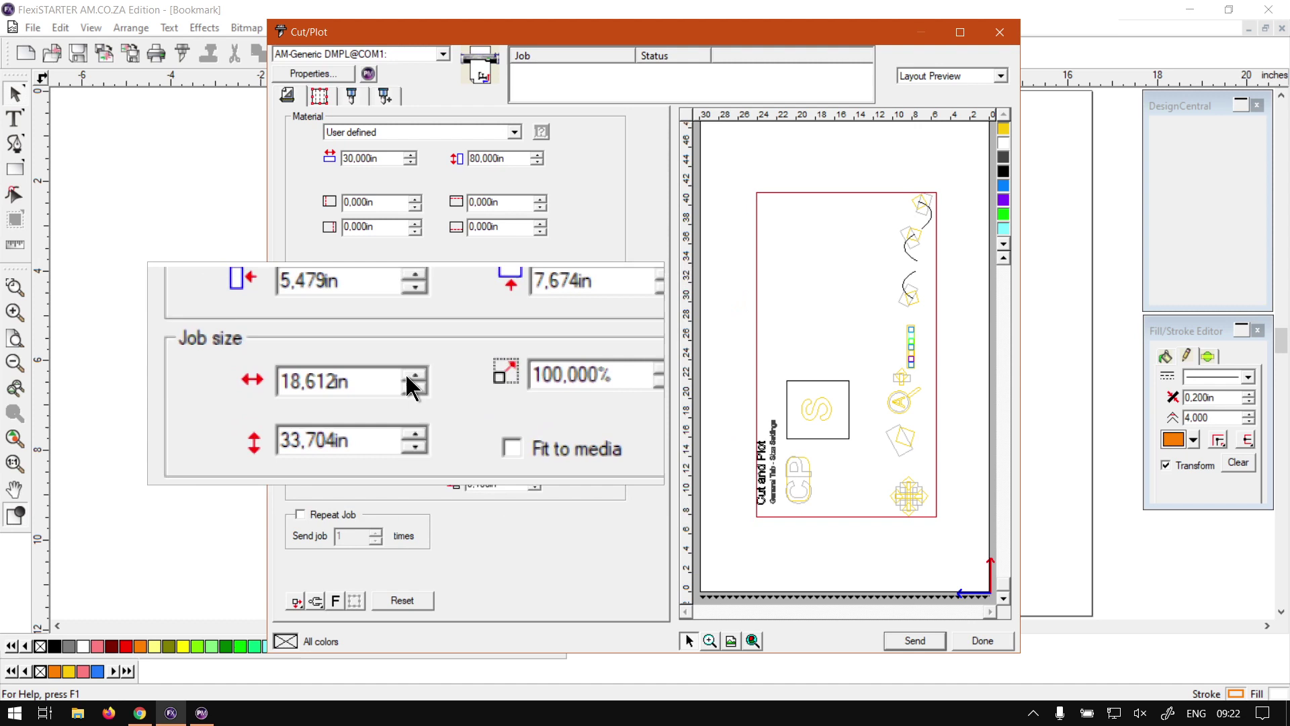
Step the job width up and back down with its spin arrows
left_click(406, 373)
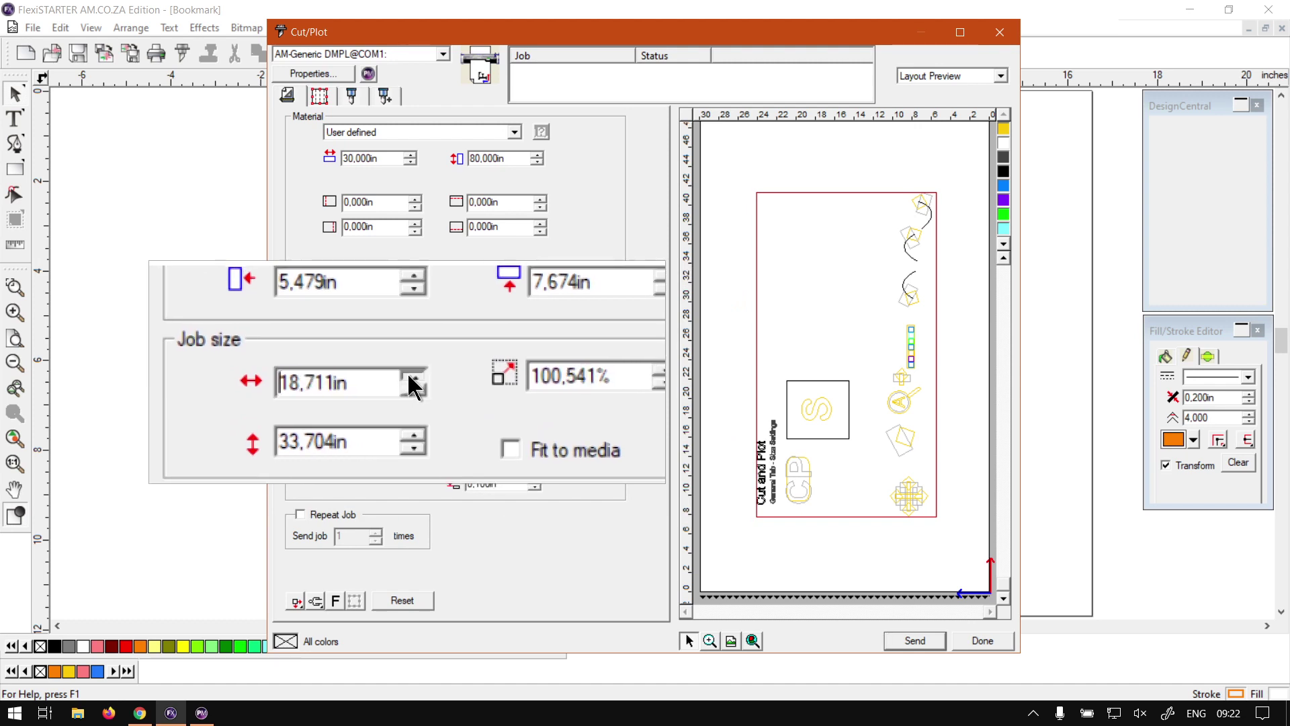
left_click(412, 375)
left_click(412, 375)
left_click(411, 375)
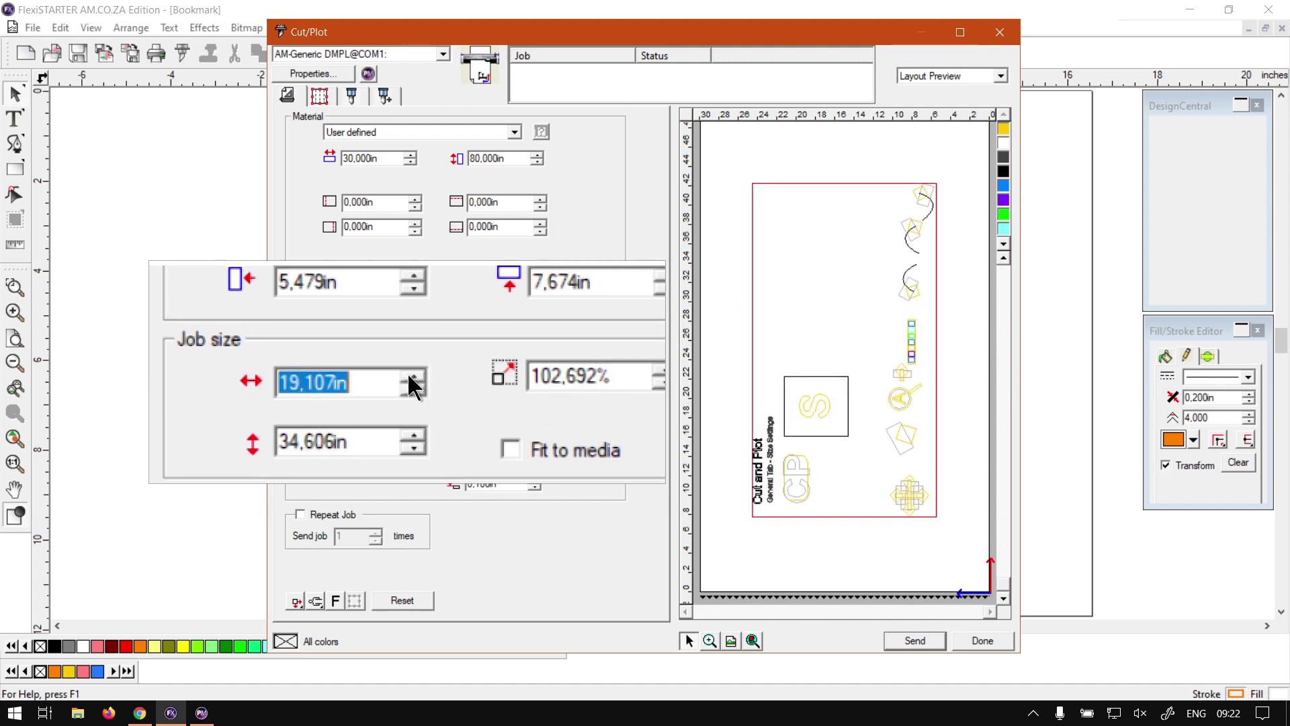
left_click(412, 375)
left_click(408, 372)
left_click(407, 372)
left_click(407, 373)
left_click(413, 381)
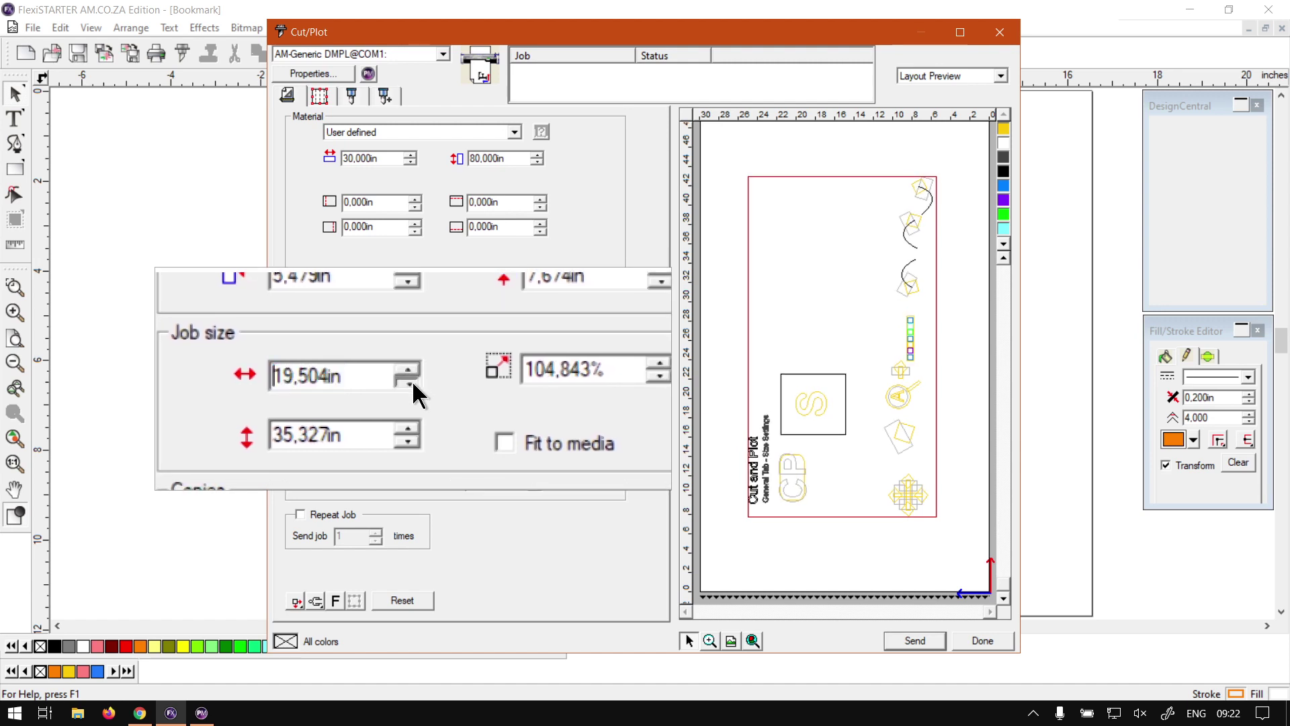
left_click(412, 380)
left_click(413, 380)
left_click(412, 380)
left_click(413, 381)
left_click(412, 380)
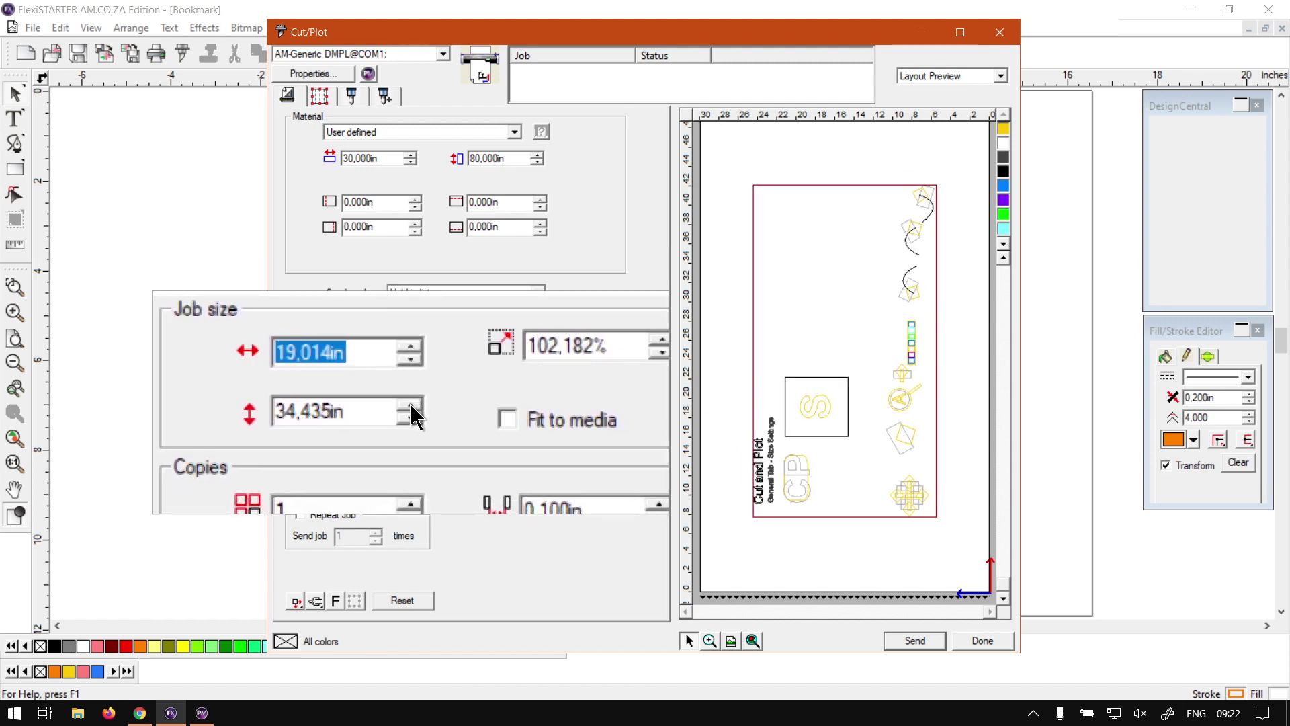
left_click(409, 404)
Step the job height up and down, ending at 19,292 × 34,942 in (103,695%)
left_click(409, 403)
left_click(409, 403)
left_click(409, 403)
left_click(410, 403)
left_click(409, 403)
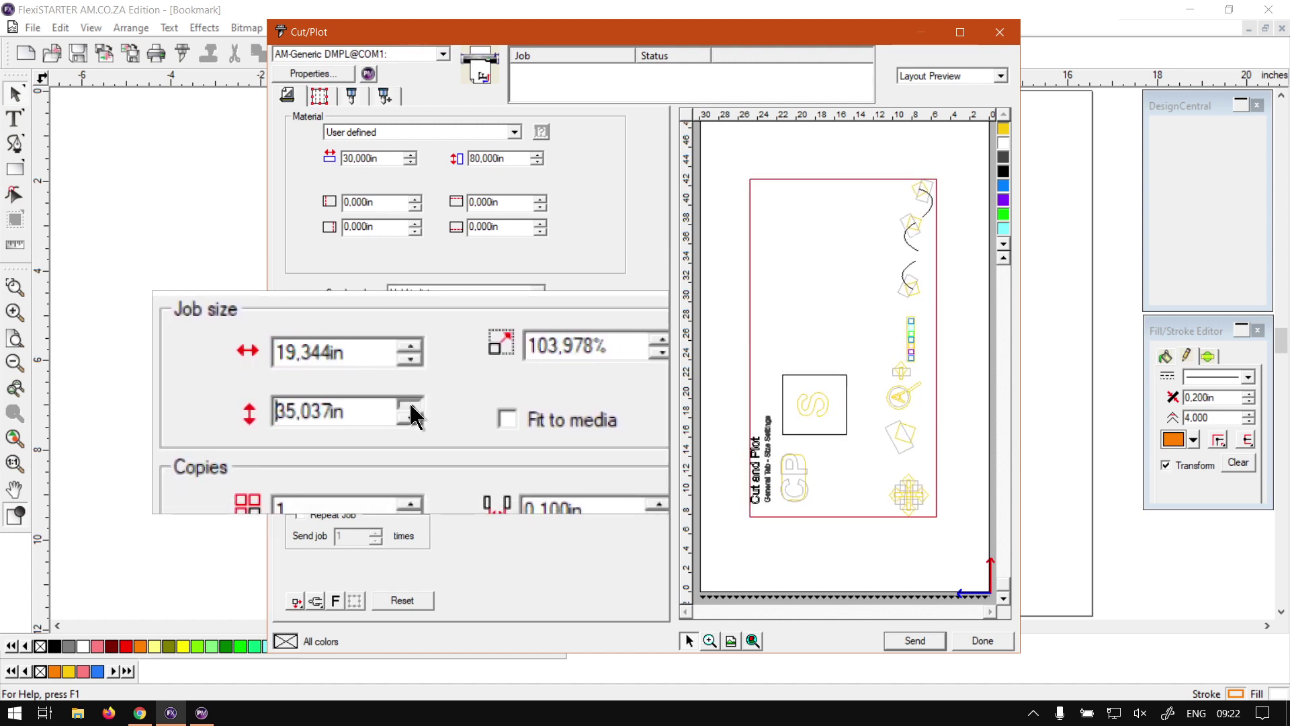
left_click(409, 403)
left_click(409, 404)
left_click(409, 402)
left_click(410, 402)
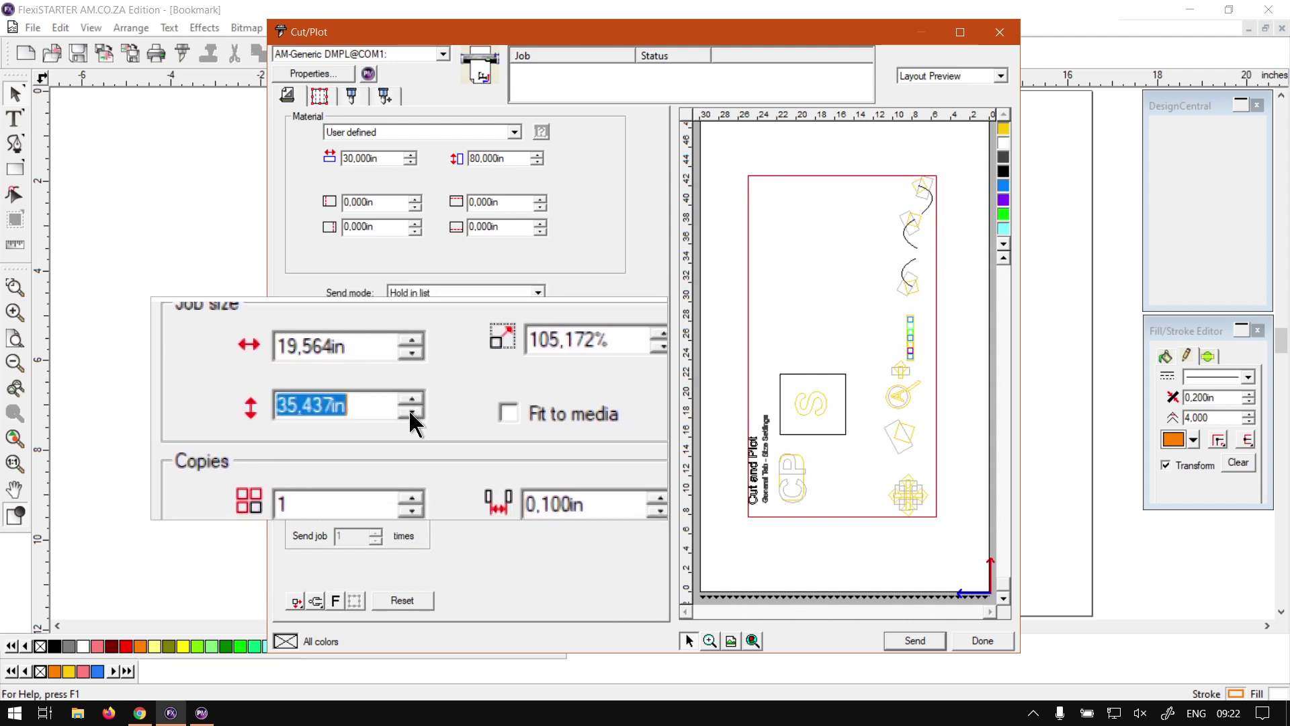
left_click(409, 409)
left_click(408, 410)
left_click(409, 409)
left_click(409, 410)
left_click(409, 409)
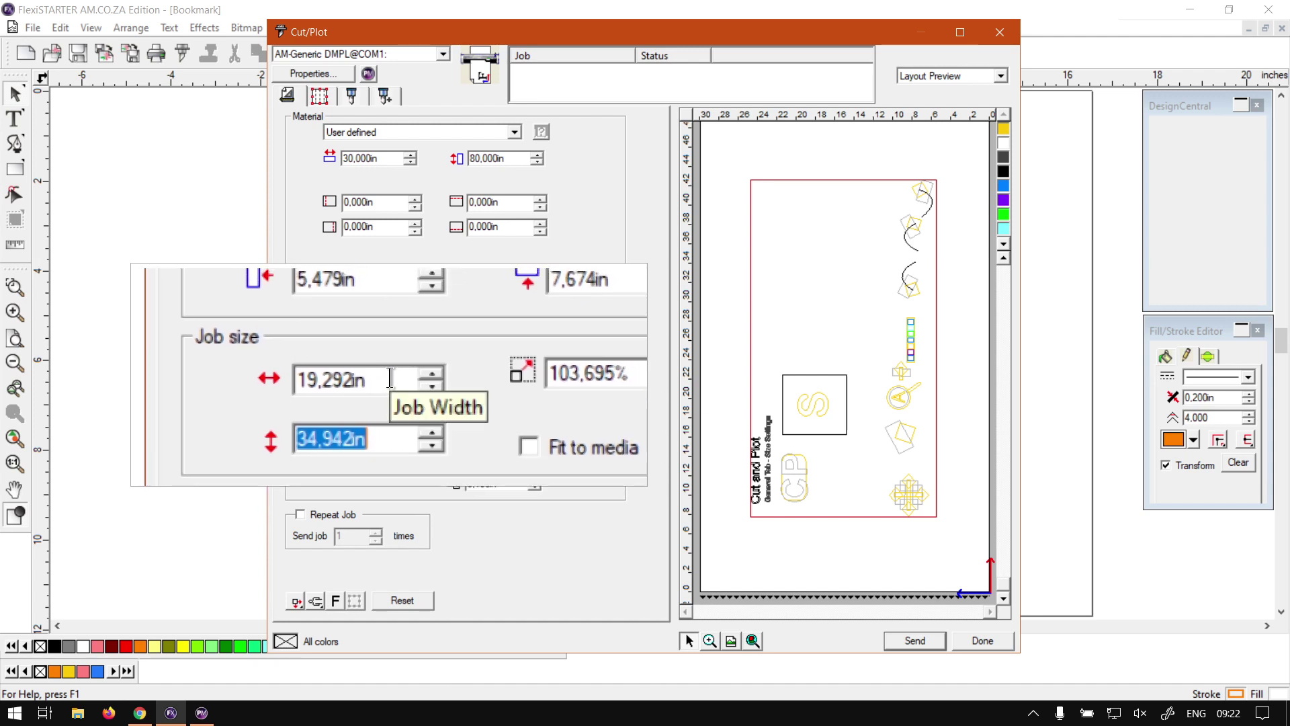
Replace the job width value with 20 in
left_click(393, 379)
double_click(392, 379)
type("200")
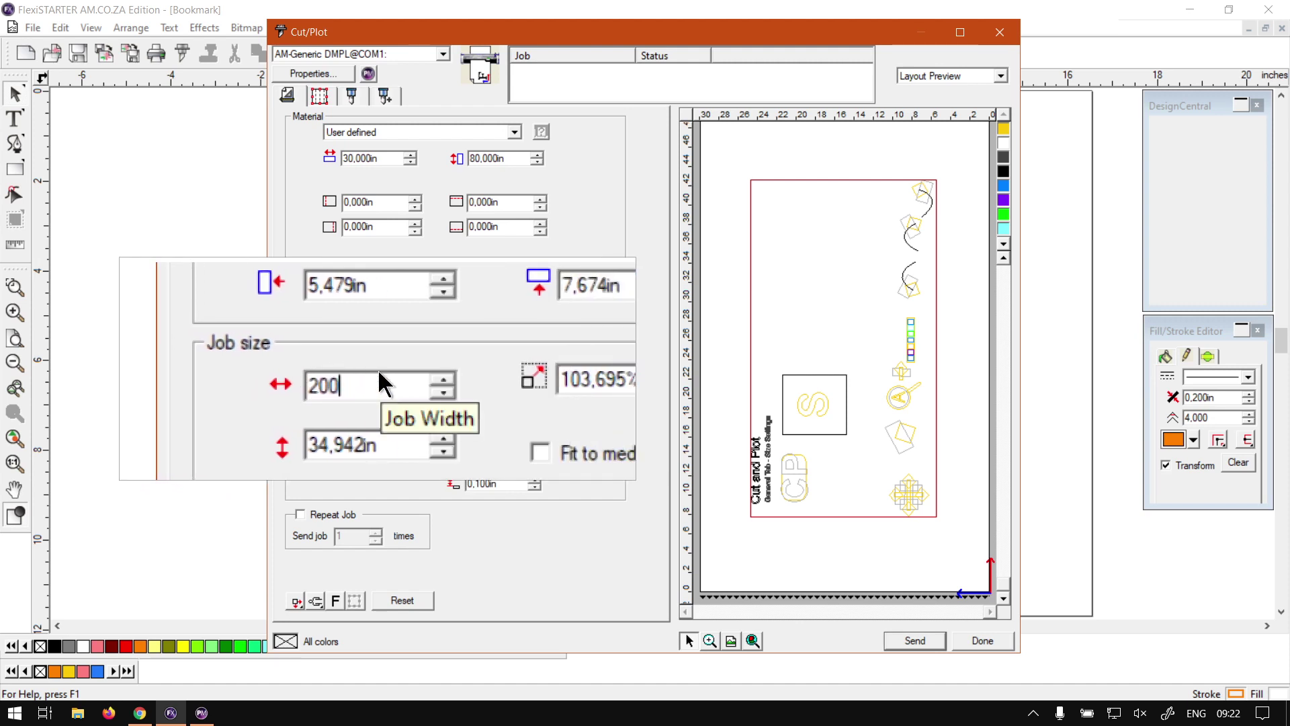
key("BackSpace")
key("Return")
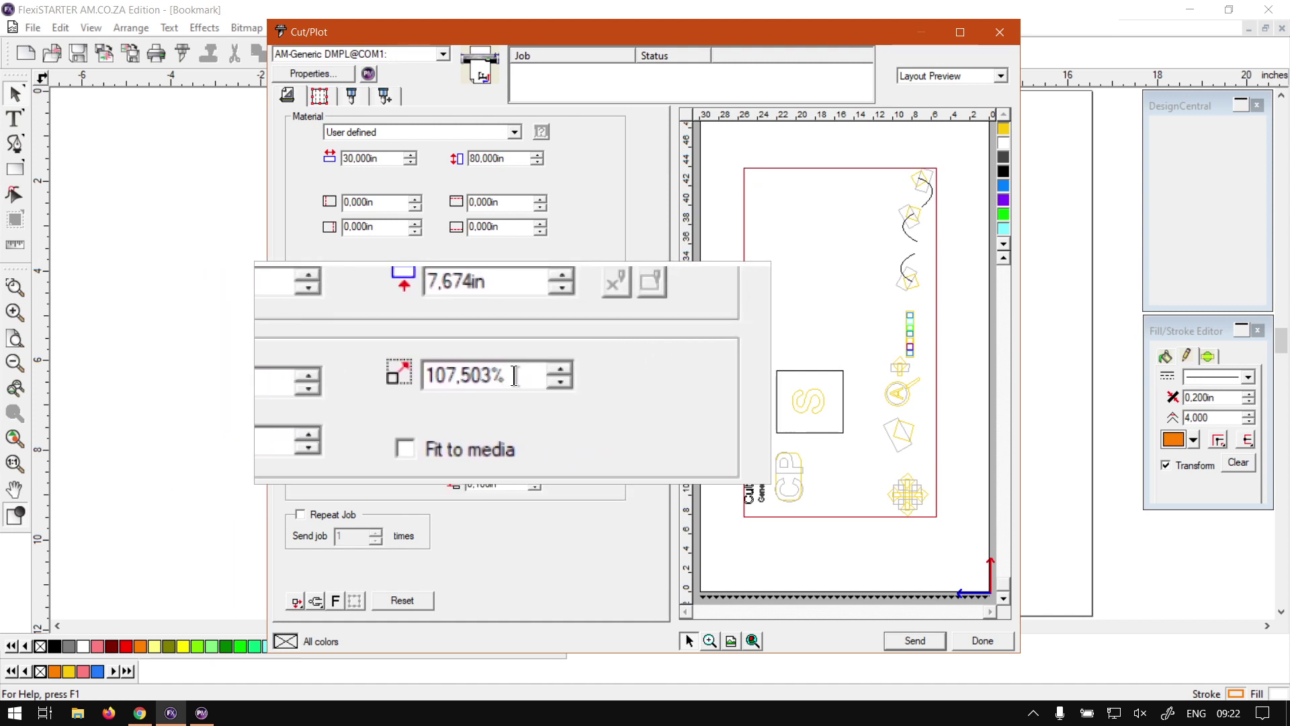
Set the job scale to 120%, giving 22,294 × 40,405 in
left_click_drag(512, 375, 456, 373)
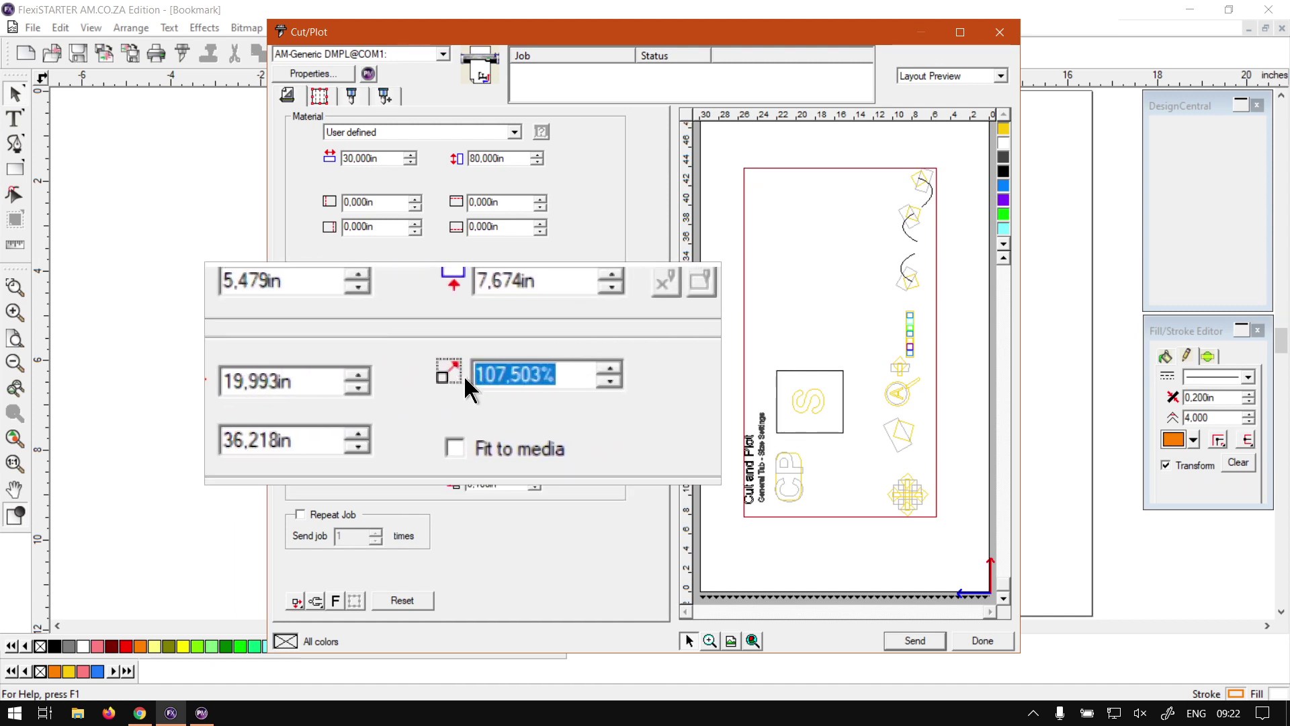
type("120")
key("Return")
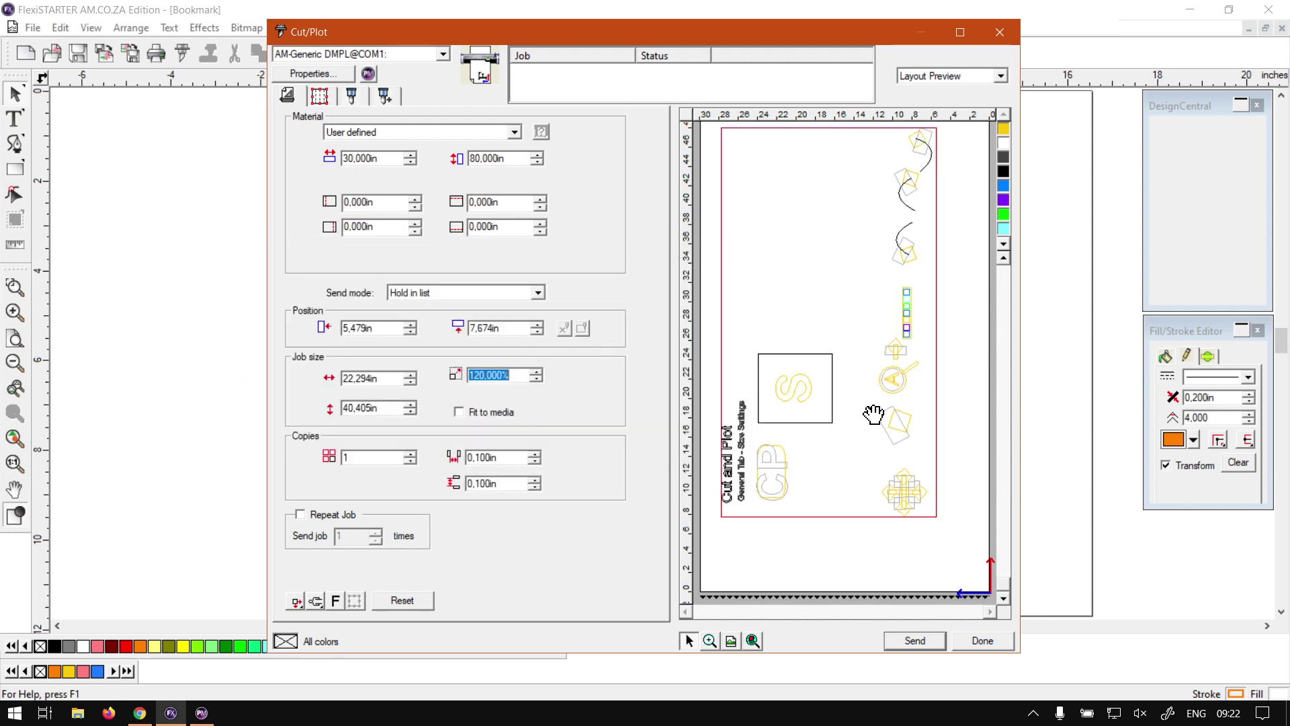
Drag the job in the layout preview to position 4,174 in by 4,196 in
mouse_move(872, 412)
left_mouse_down()
mouse_move(901, 389)
mouse_move(910, 406)
mouse_move(870, 403)
mouse_move(888, 408)
left_mouse_up()
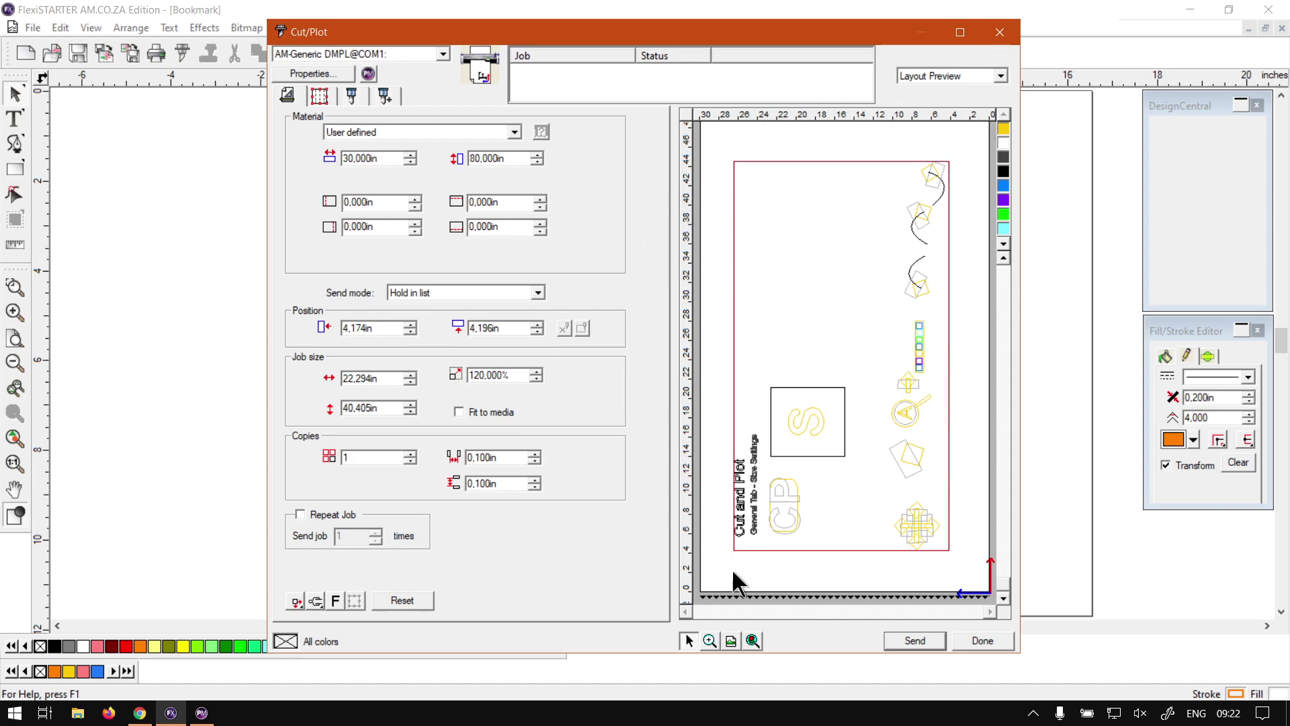
Fit the job to the media, move it to the origin, then set job width to 2 in (10,746%)
left_click(460, 411)
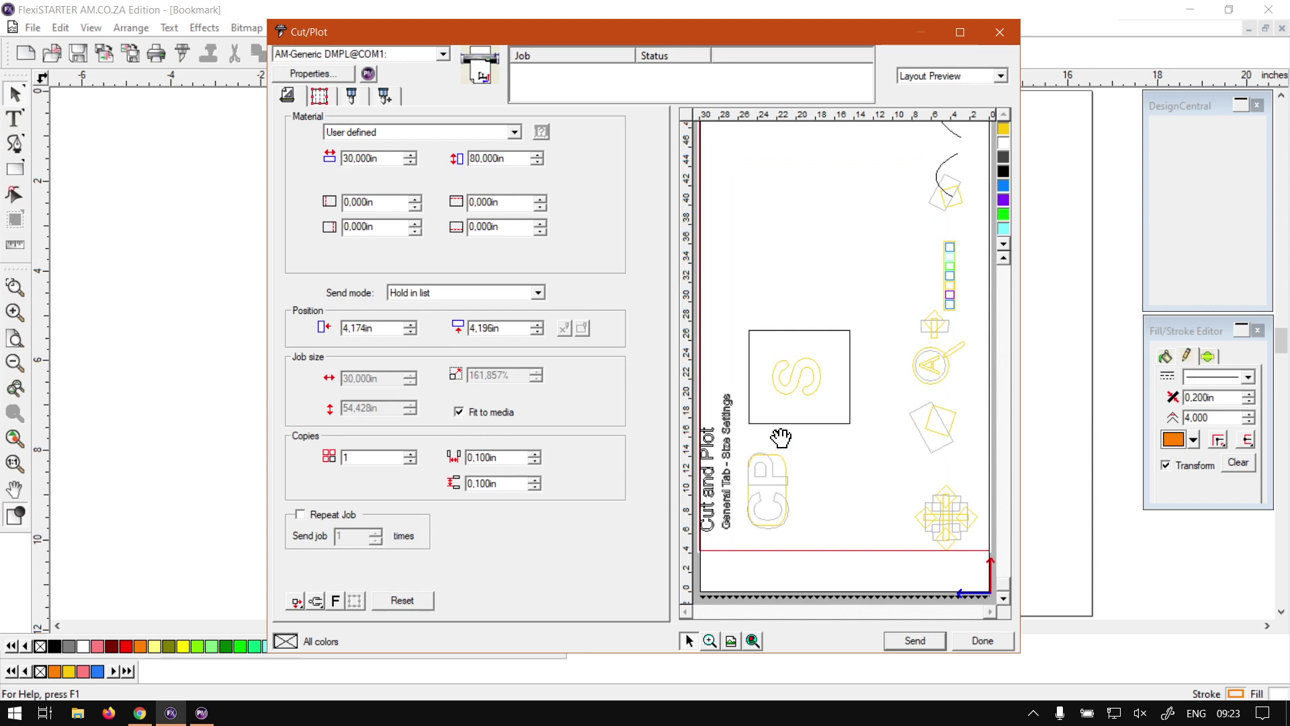
left_click_drag(781, 438, 850, 274)
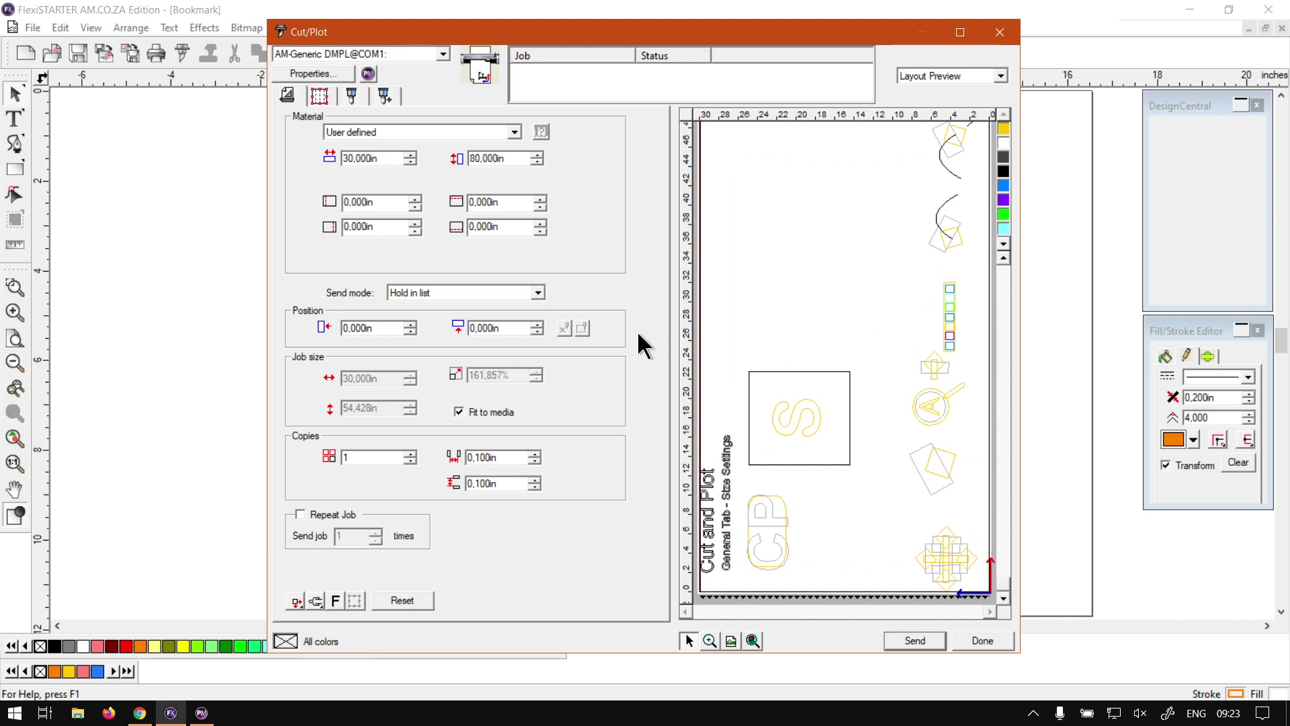
left_click(465, 410)
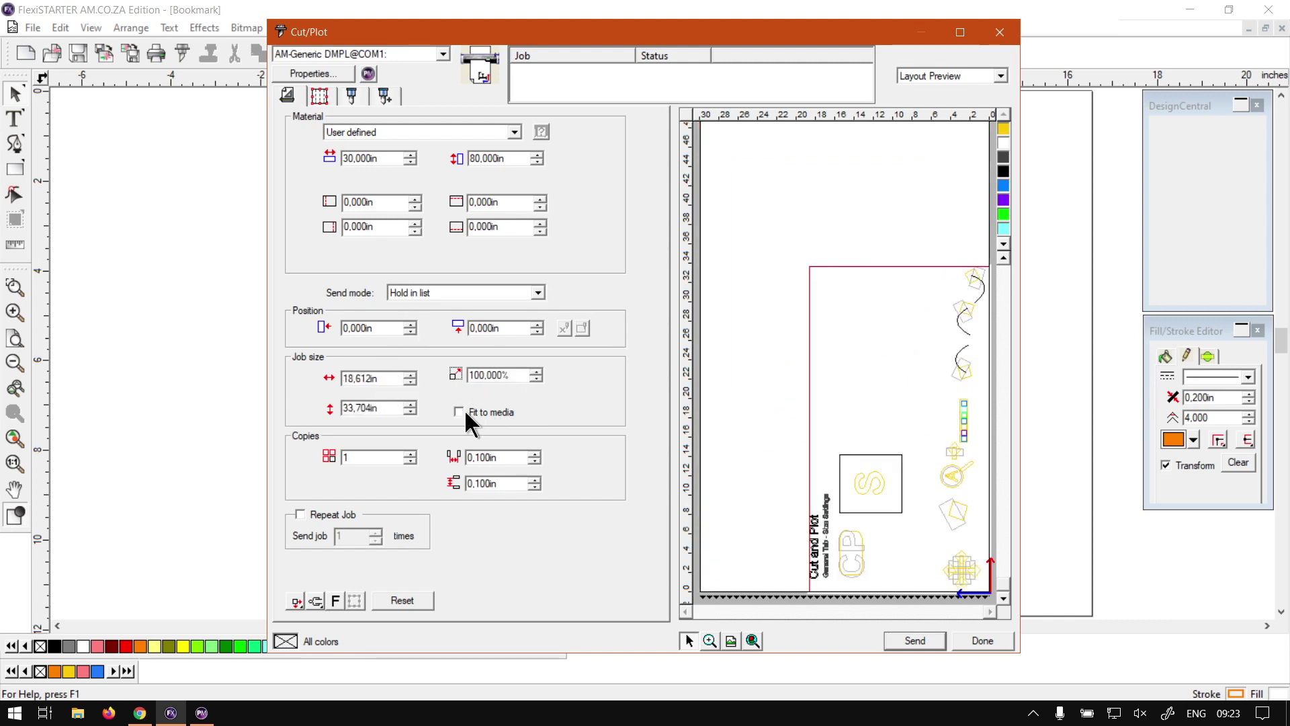
left_click_drag(398, 379, 321, 377)
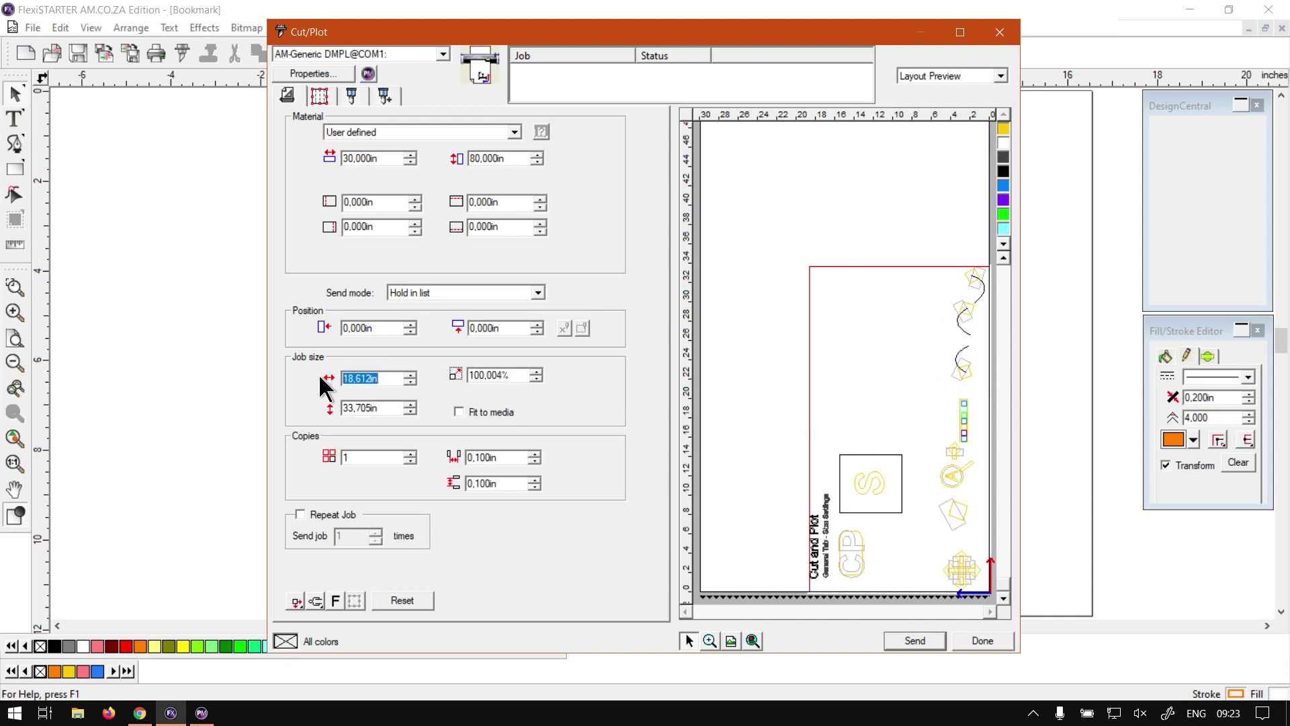
type("2")
key("Return")
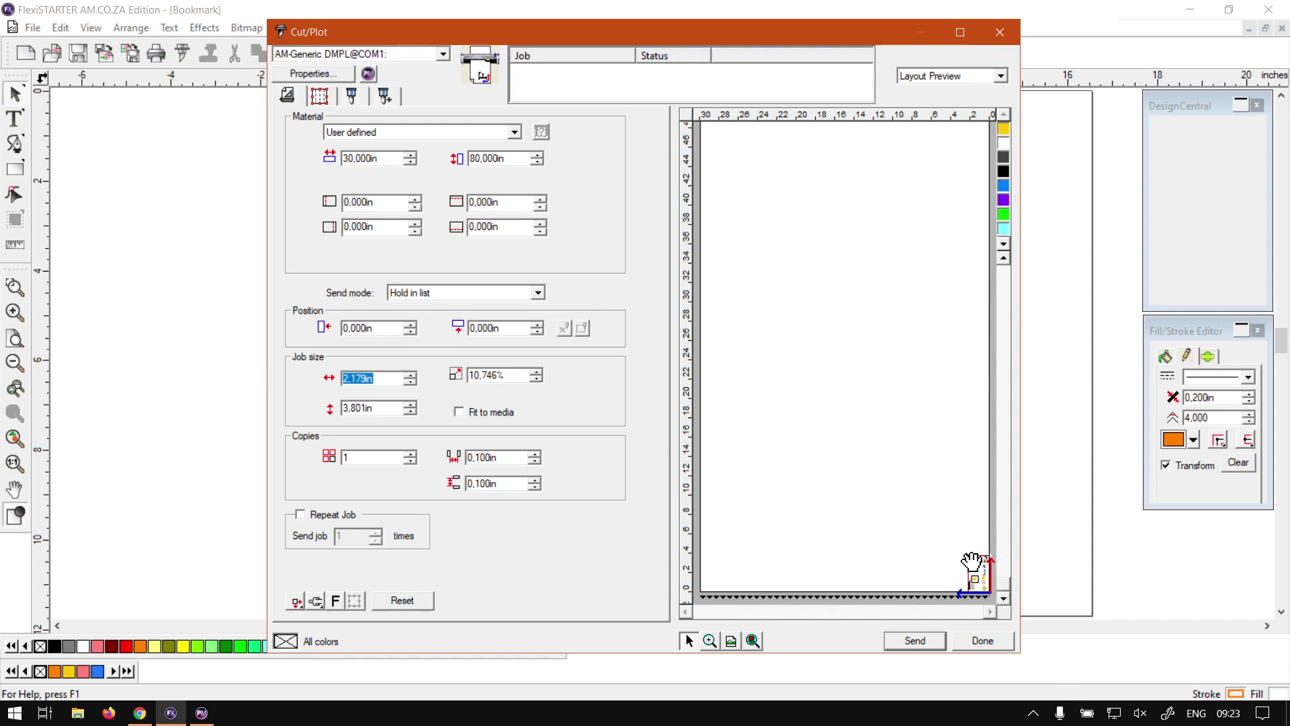
Toggle Fit to media on and off to restore the job to 100%, 18,612 × 33,704 in
left_click(459, 412)
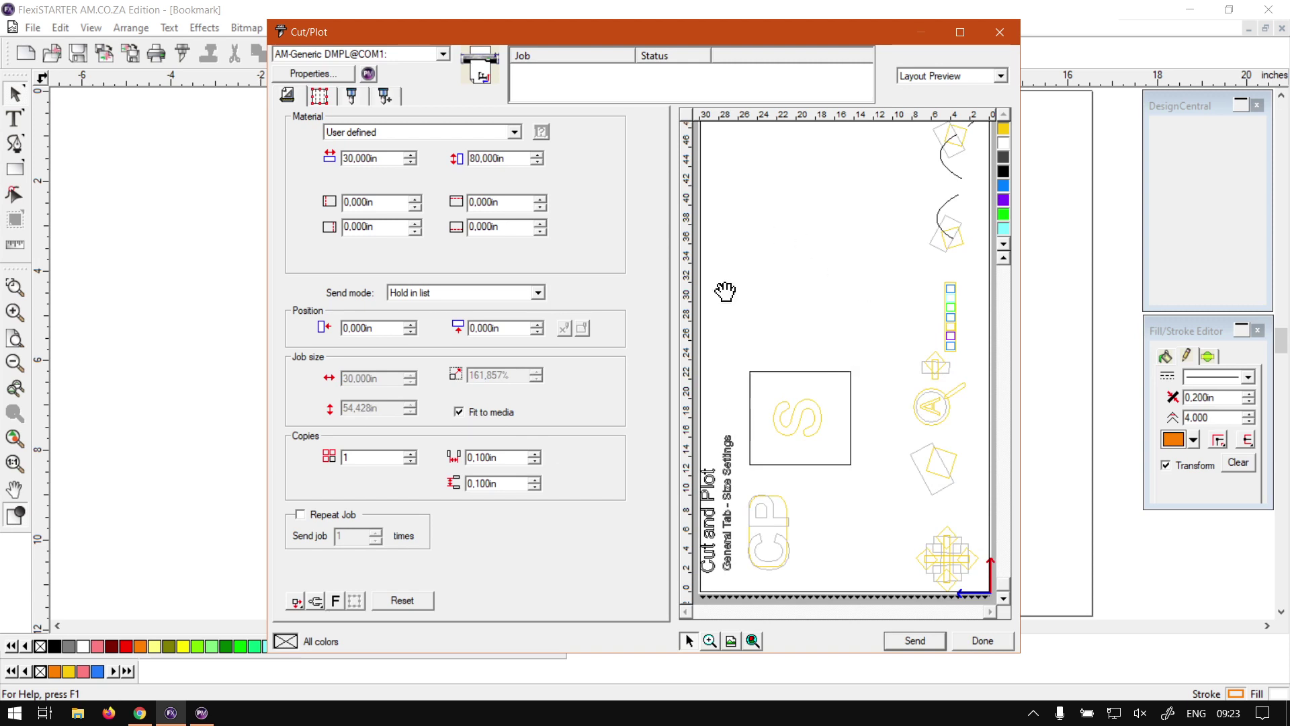
left_click_drag(659, 36, 655, 41)
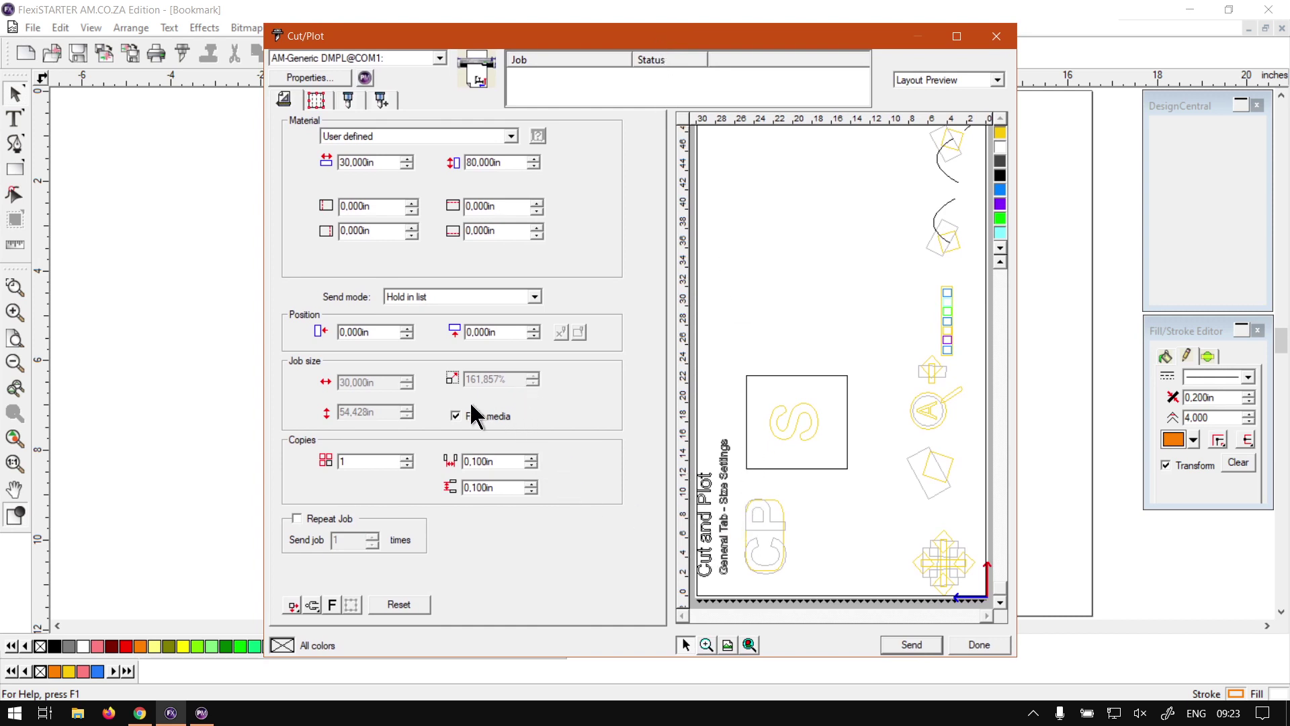
left_click(455, 417)
left_click_drag(521, 380, 447, 378)
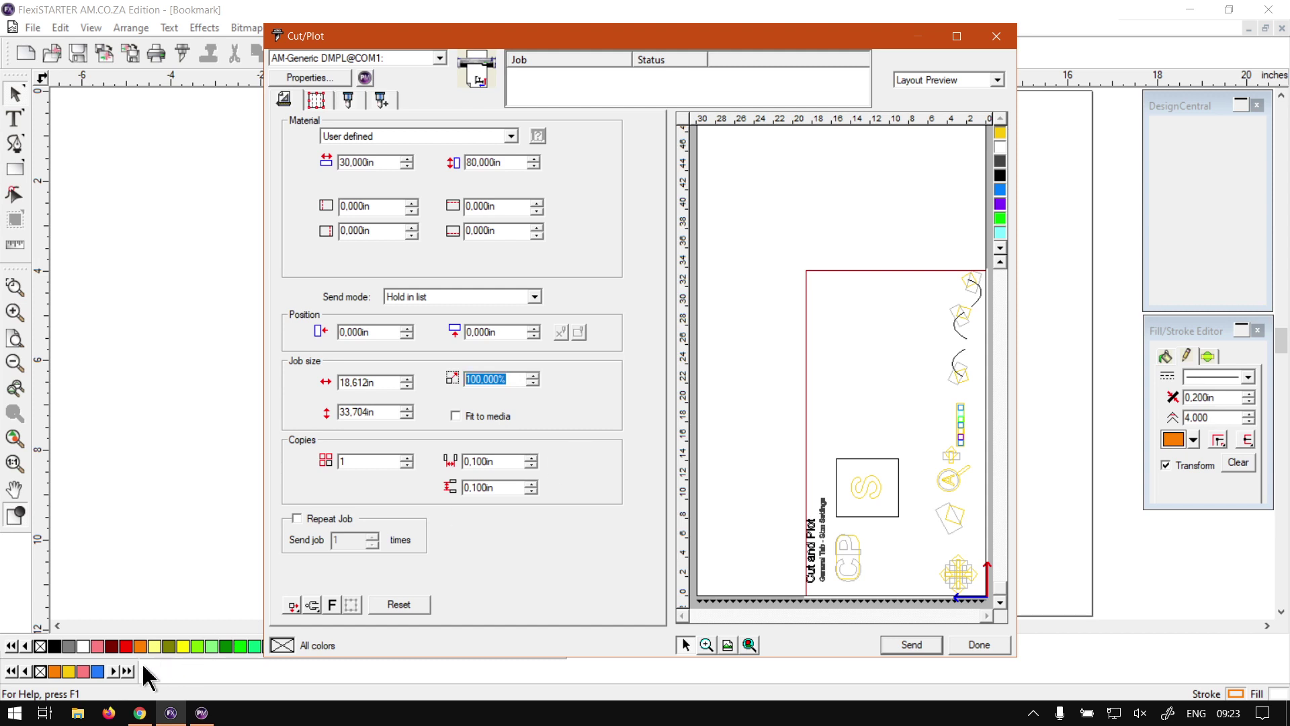
Switch to the softwaretraining.co.za training videos page in Chrome
left_click(142, 713)
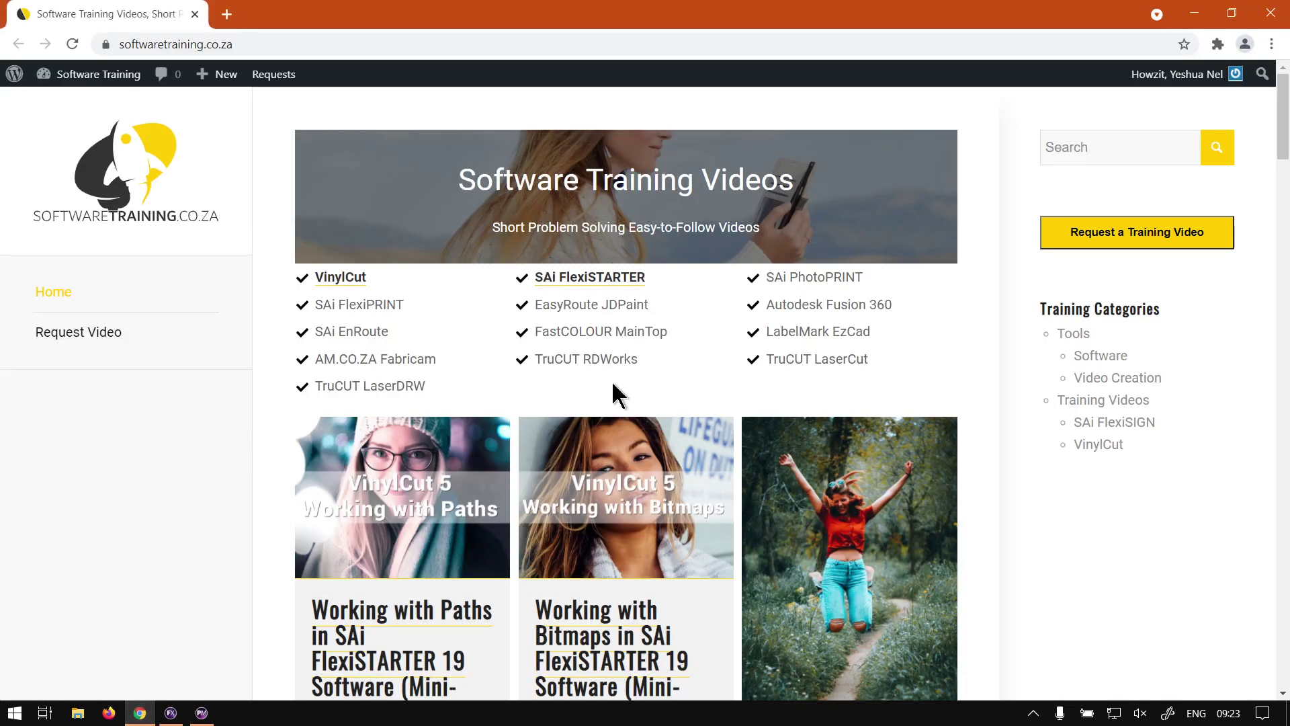